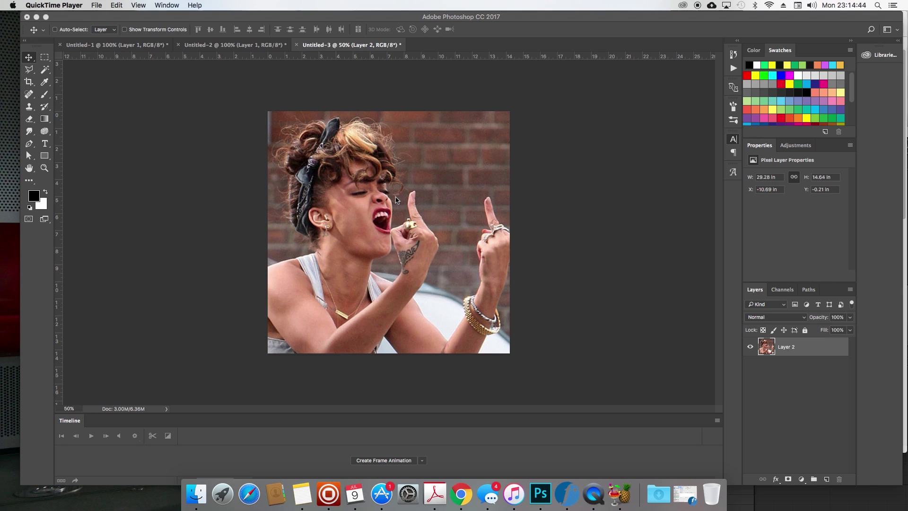
Duplicate Layer 2 so a Layer 2 copy sits directly above it
left_click(788, 353)
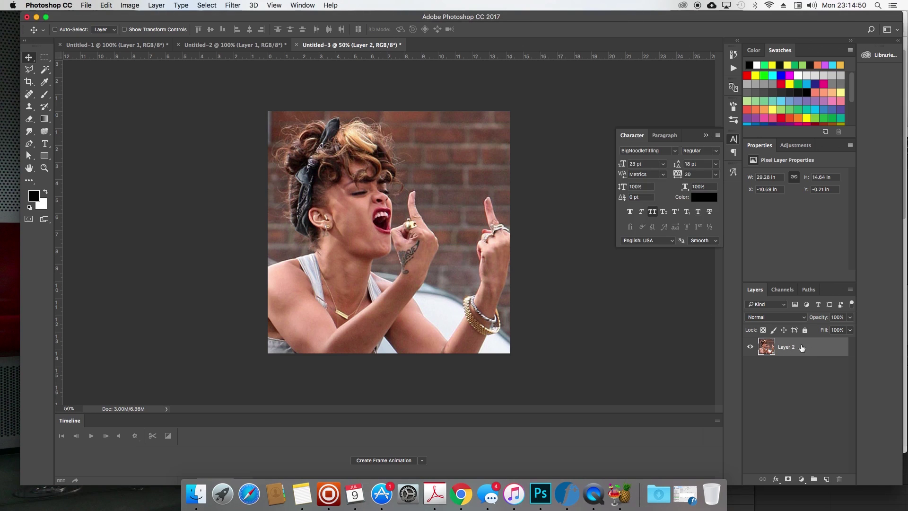
left_click_drag(825, 349, 826, 477)
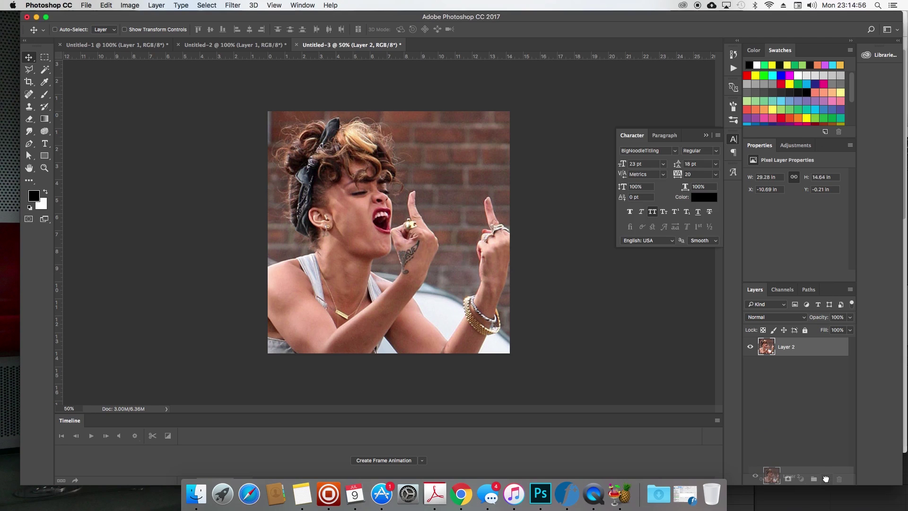
left_click_drag(826, 479, 827, 480)
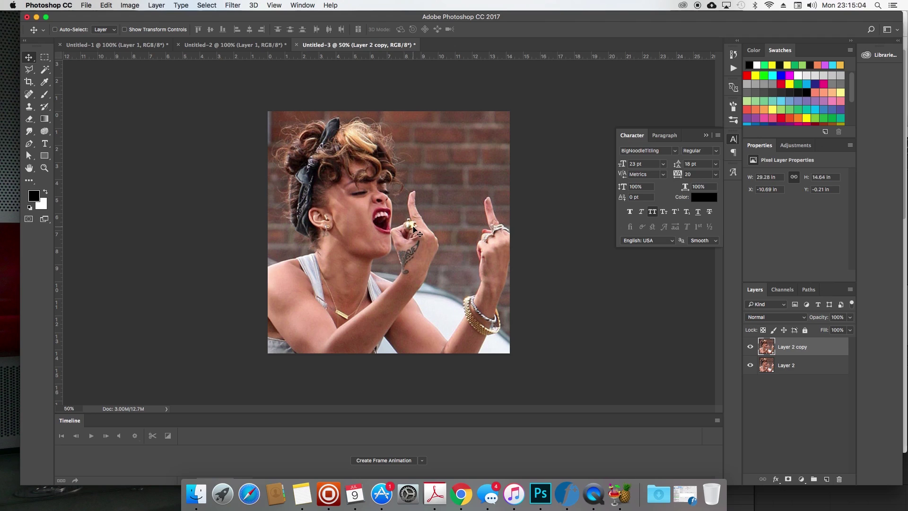
key("l")
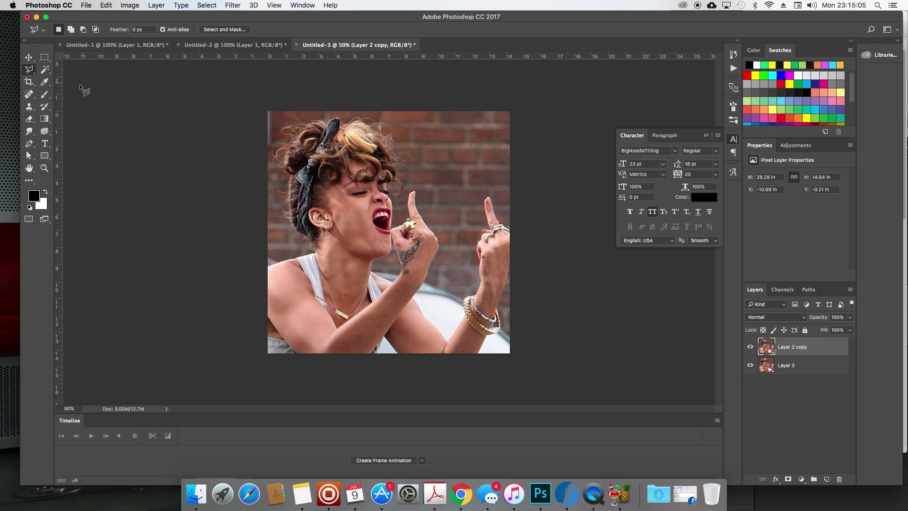
Draw Rectangular Marquee boxes around the right and left raised middle fingers
left_click(45, 58)
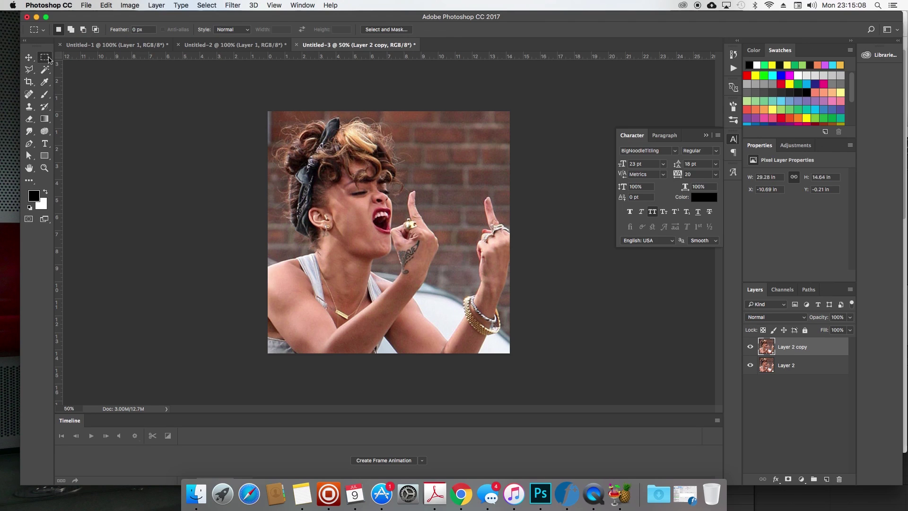
left_click(45, 57)
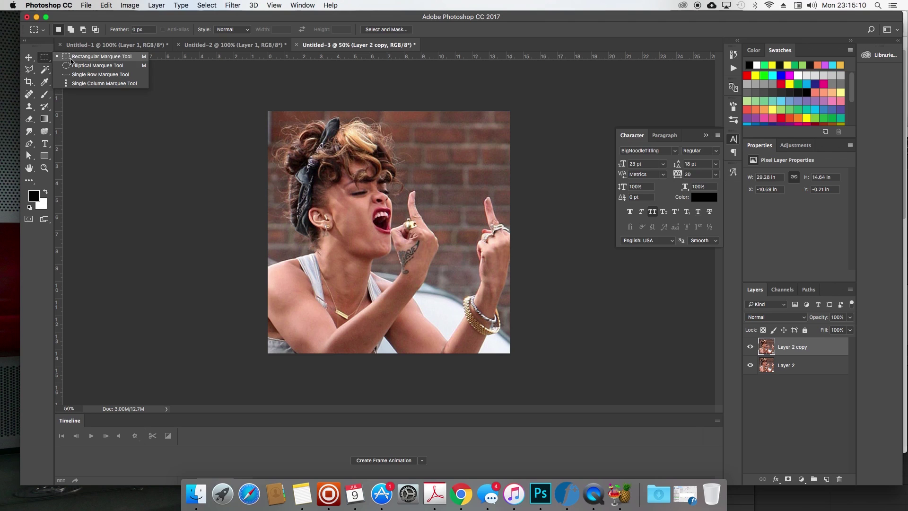
left_click(77, 57)
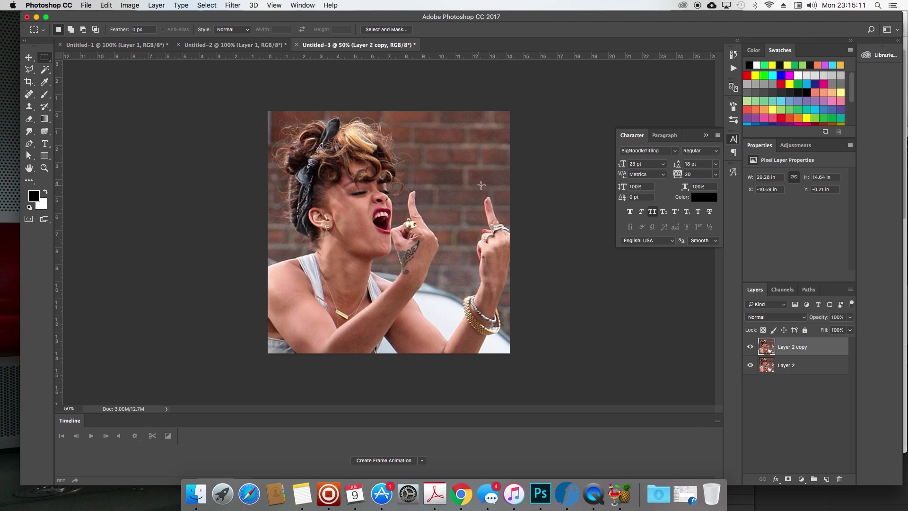
left_click_drag(472, 184, 510, 241)
left_click_drag(395, 184, 440, 241)
Hide Layer 2, then invert the selection and delete, leaving only the finger patches on Layer 2 copy
left_click(751, 368)
left_click(136, 5)
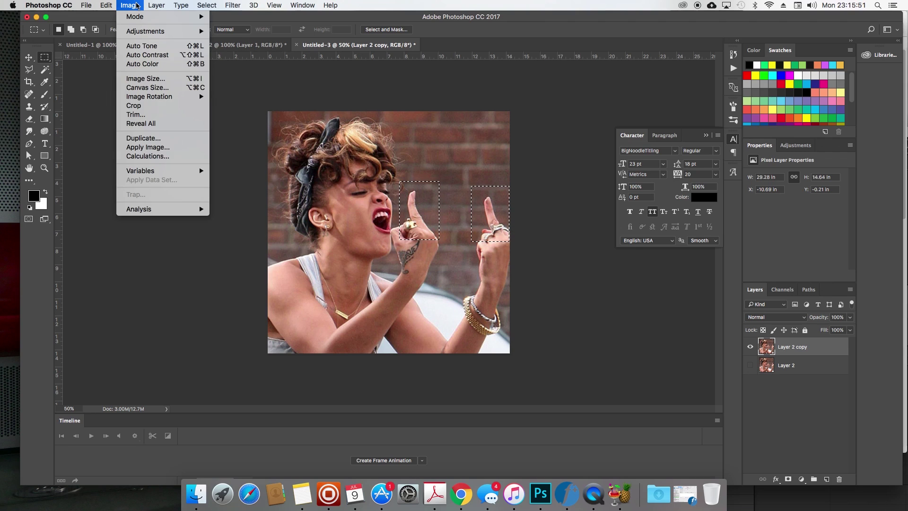
mouse_move(207, 5)
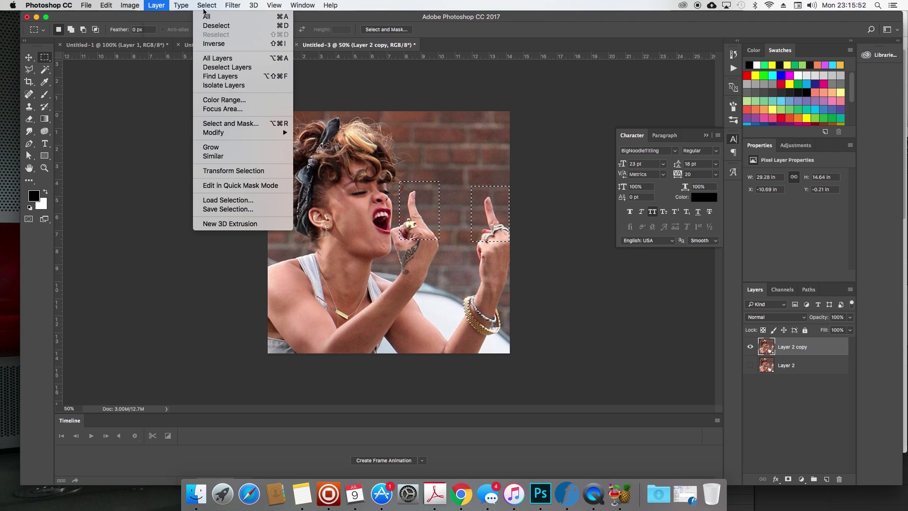
left_click(240, 45)
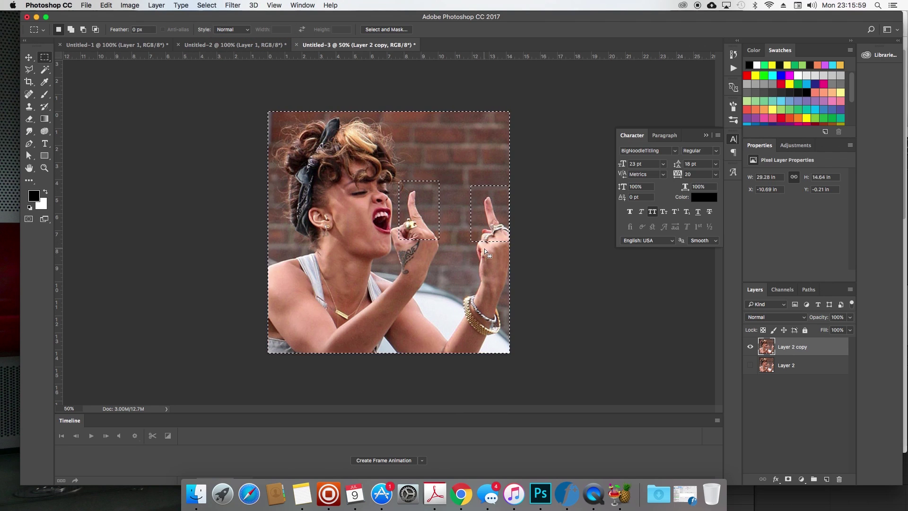
key("Delete")
key("ctrl+d")
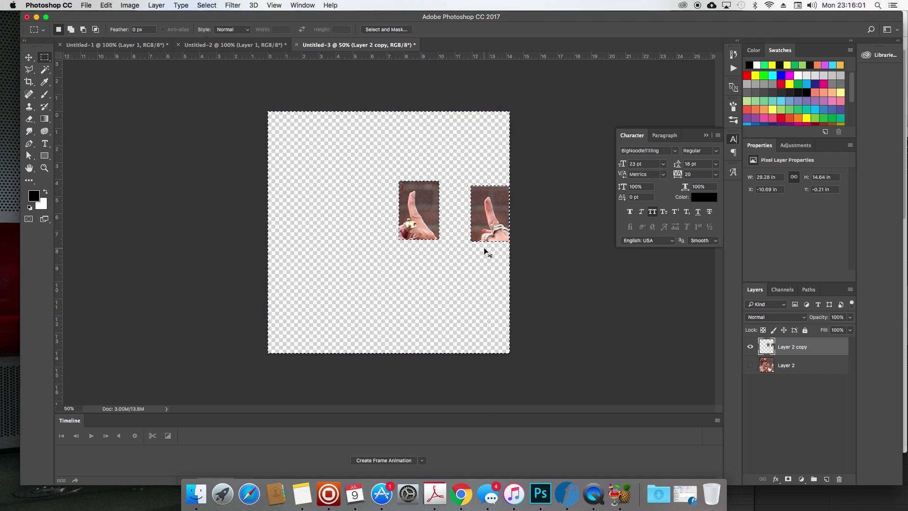
key("v")
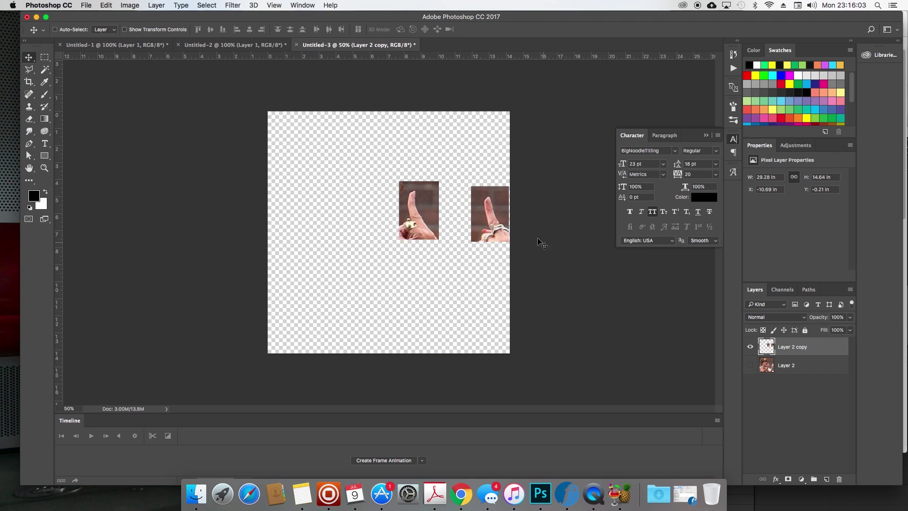
left_click(750, 366)
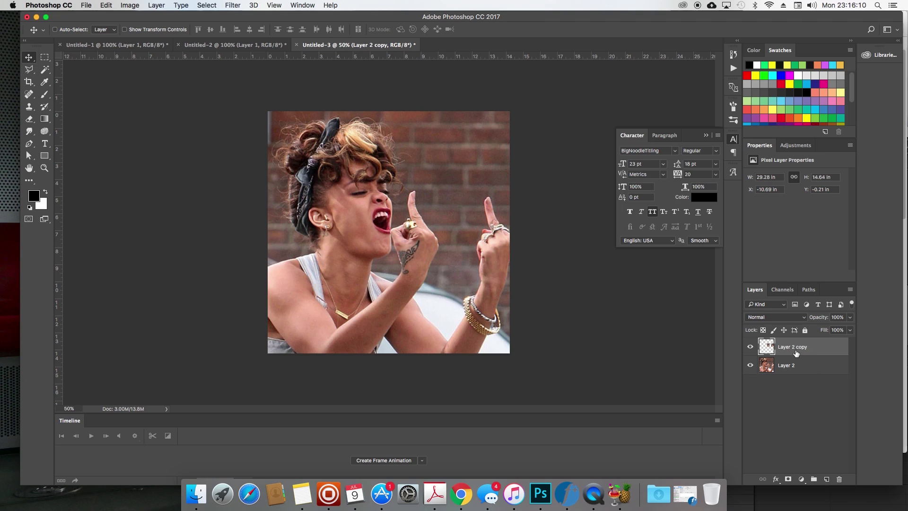
Open the Mosaic filter on Layer 2 copy and pan its preview onto the fingers
left_click(750, 365)
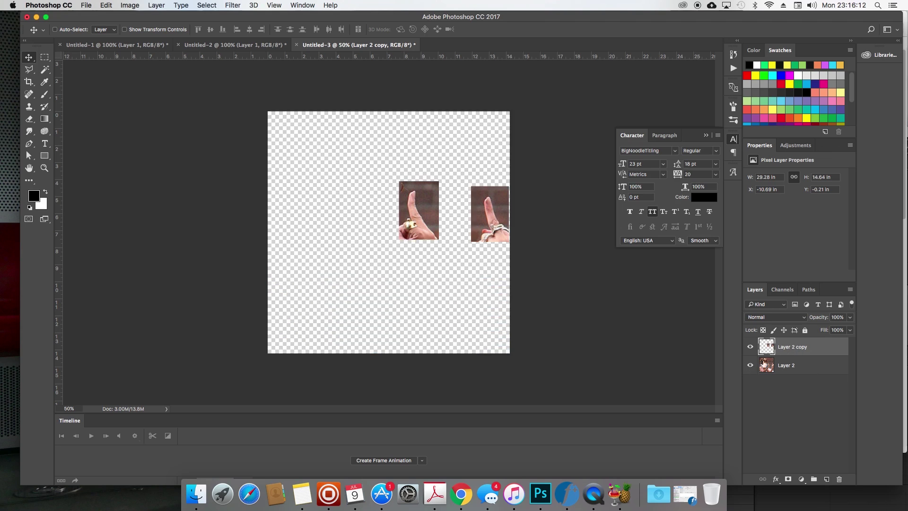
left_click(750, 365)
left_click(232, 5)
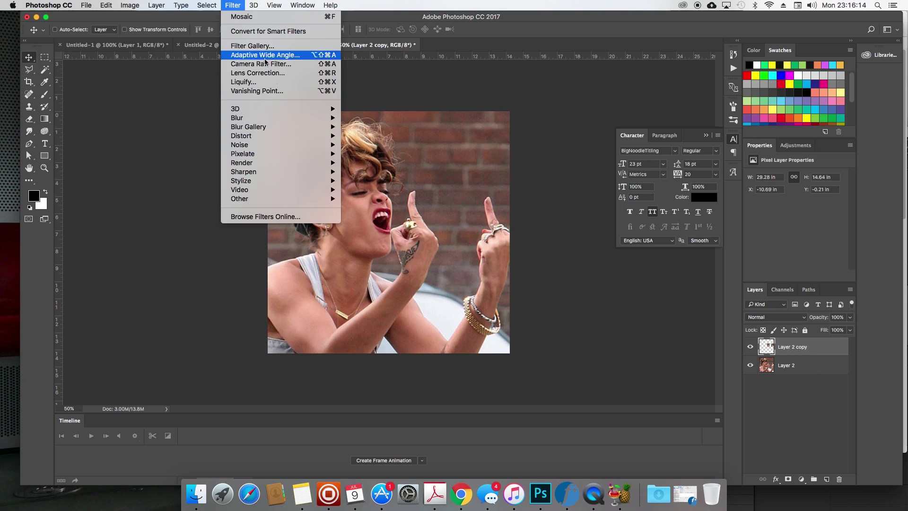
mouse_move(315, 156)
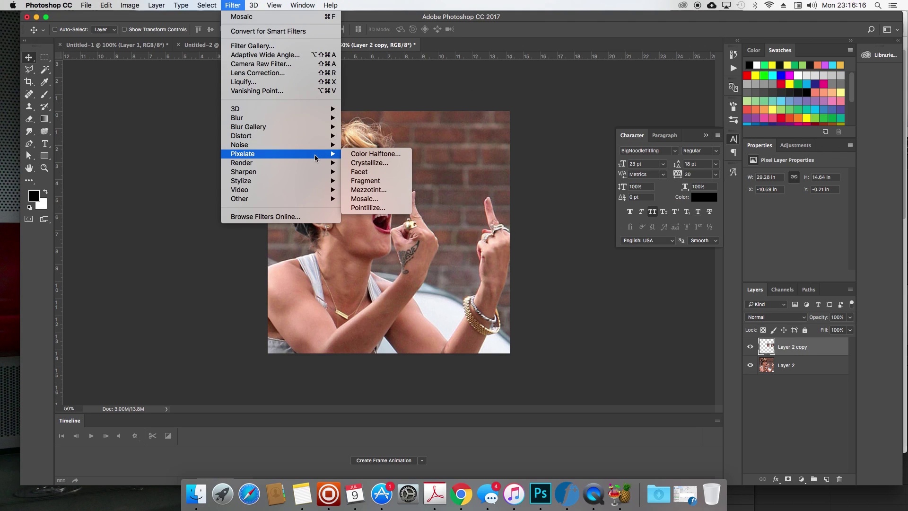
left_click(384, 198)
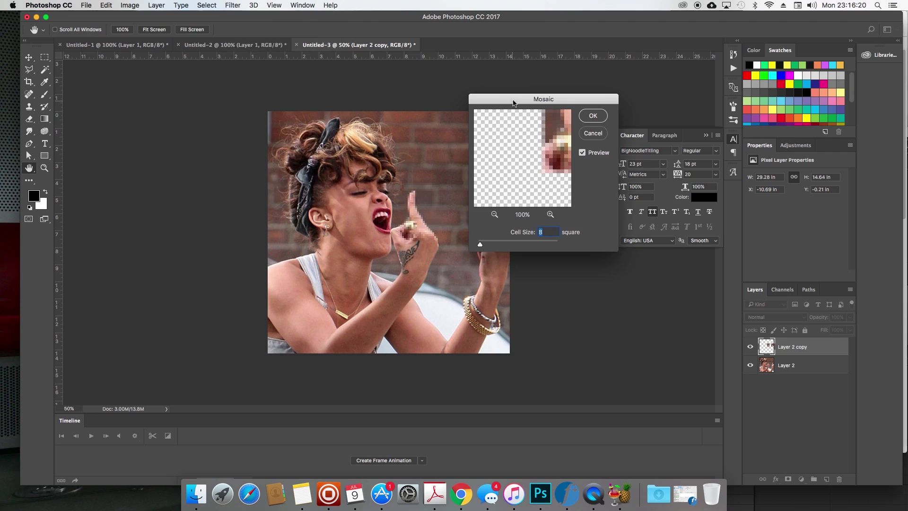
left_click_drag(514, 103, 543, 91)
left_click_drag(597, 116, 554, 146)
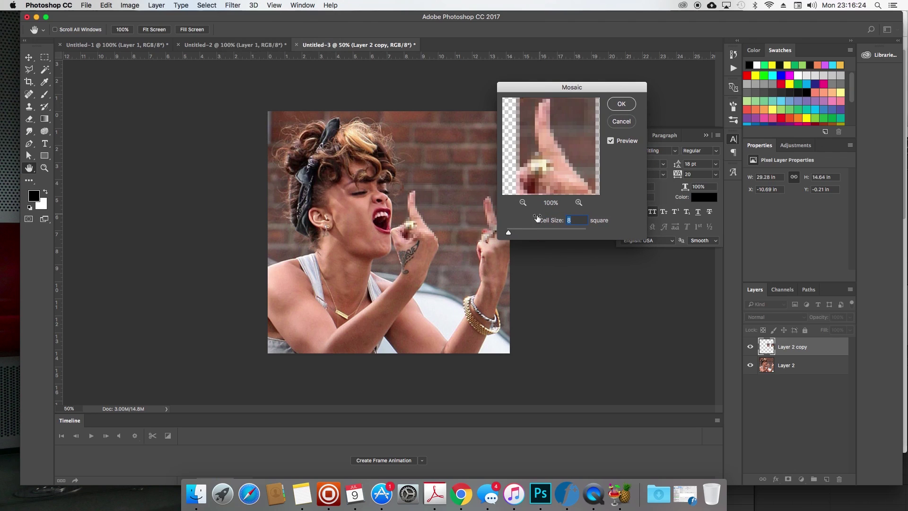
Set the Mosaic cell size to 45 square and apply it to both fingers
left_click_drag(509, 233, 515, 235)
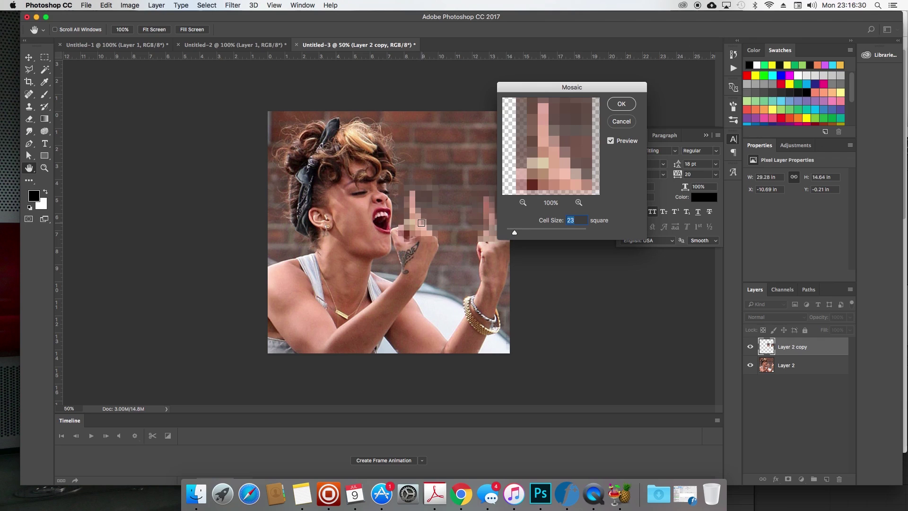
left_click(430, 216)
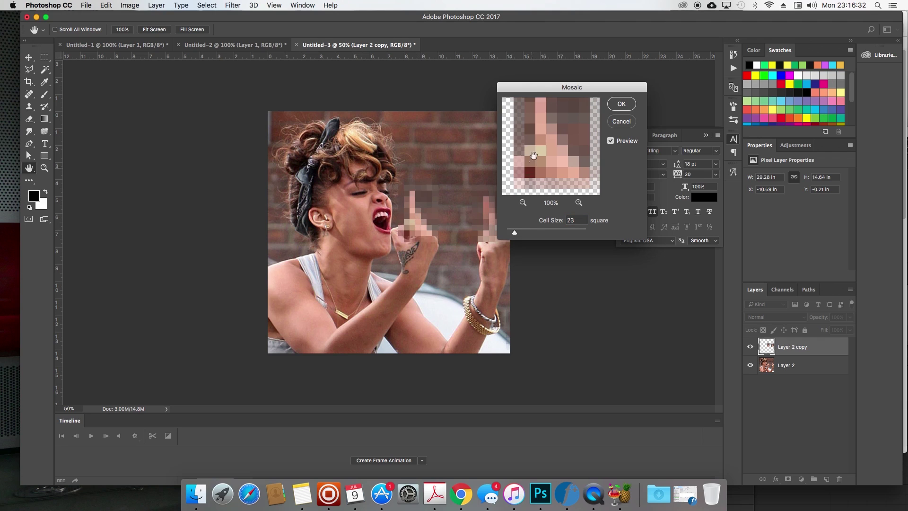
left_click_drag(533, 157, 534, 159)
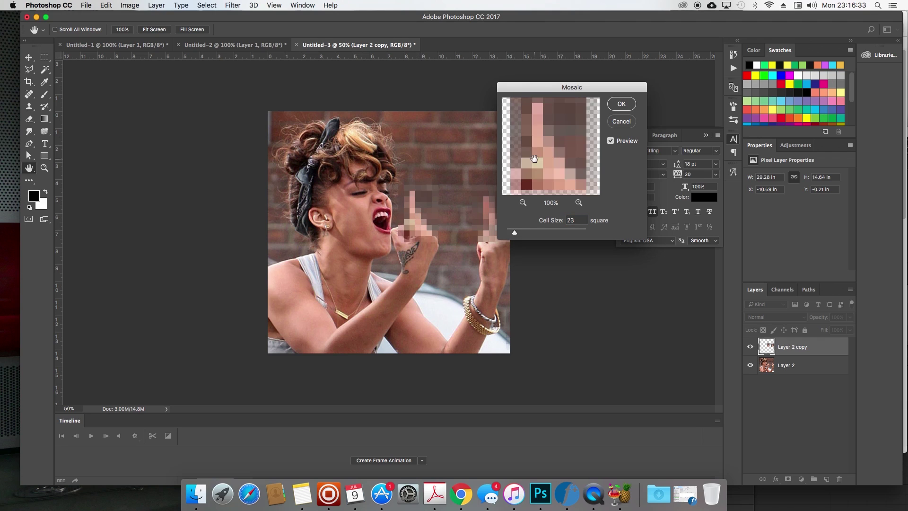
left_click(543, 232)
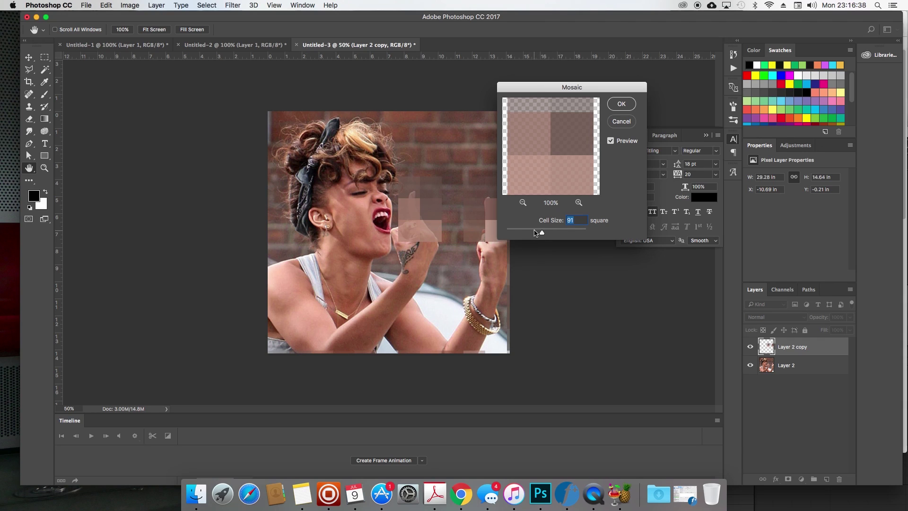
left_click(536, 233)
left_click(526, 232)
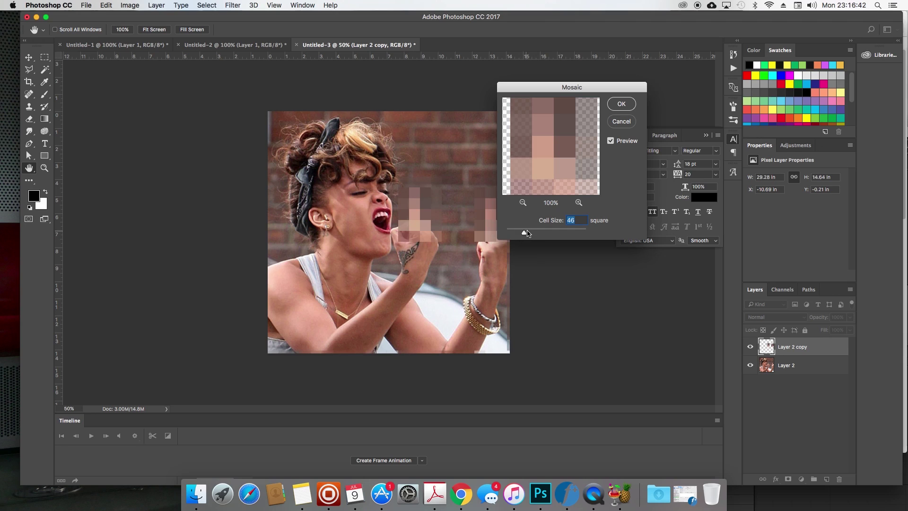
left_click(525, 233)
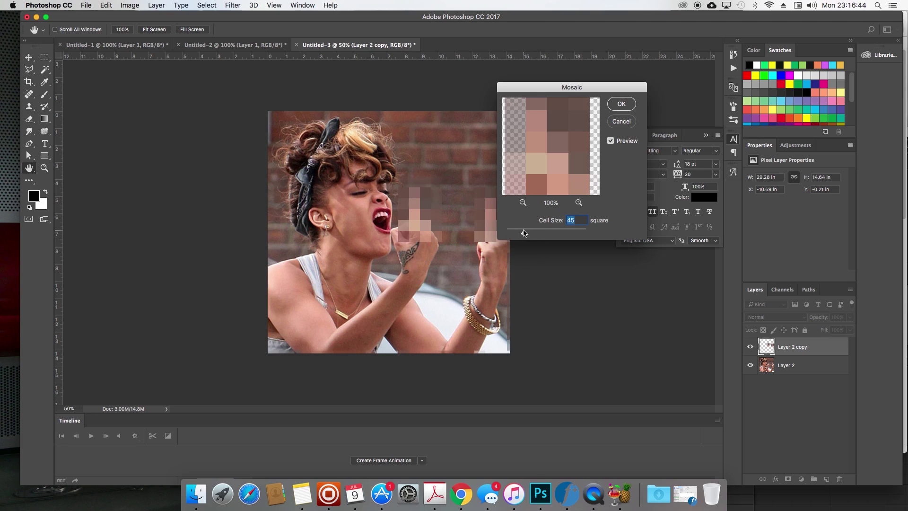
left_click(619, 108)
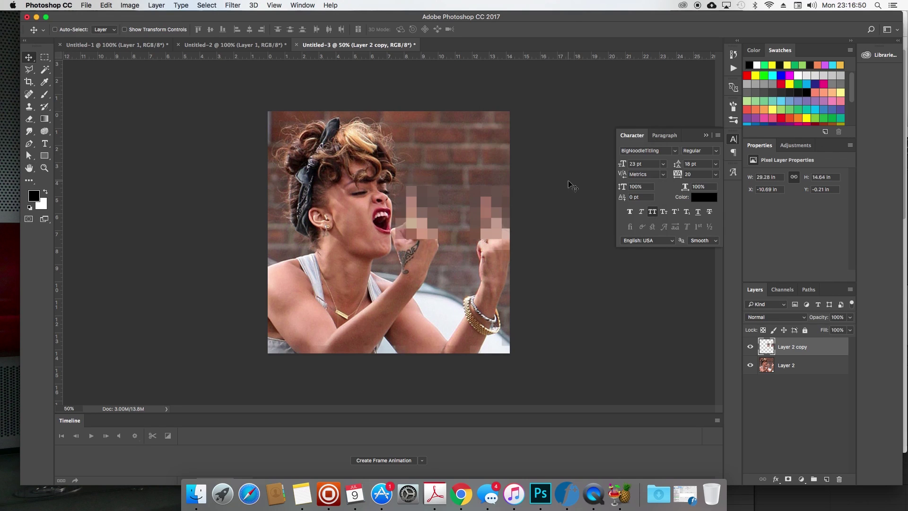
In Untitled-2, copy a rectangle around the raised middle finger onto a new Layer 2
left_click(244, 47)
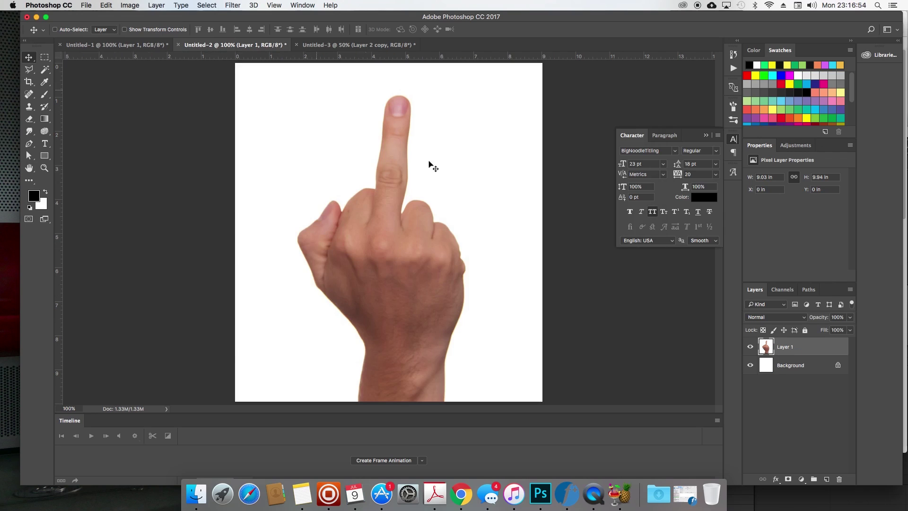
key("m")
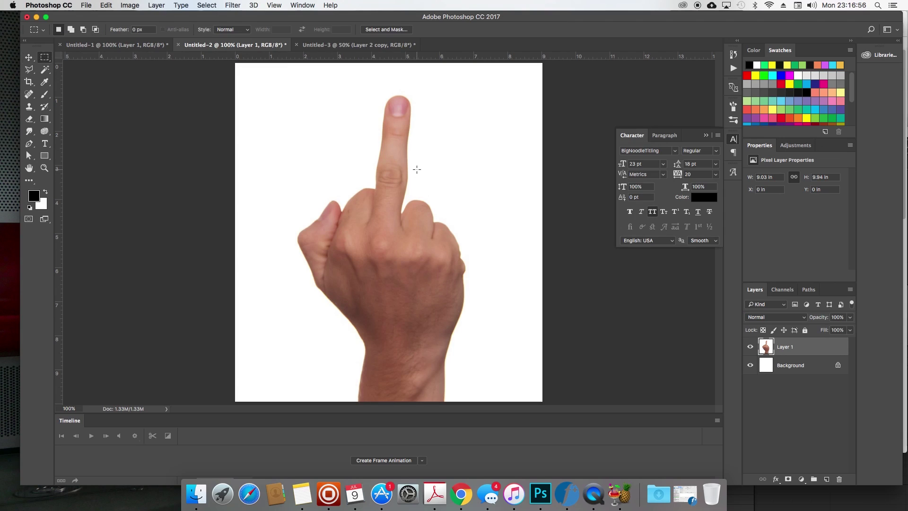
left_click_drag(330, 78, 458, 233)
right_click(406, 173)
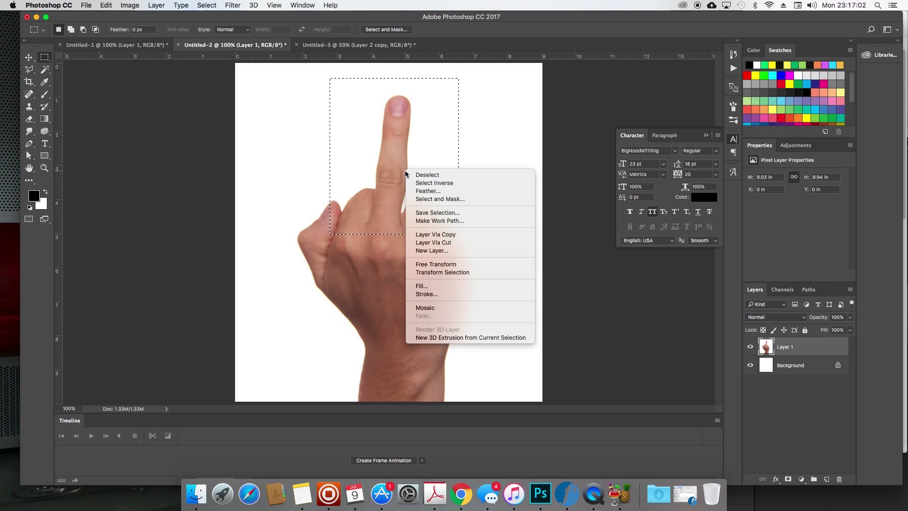
key("Escape")
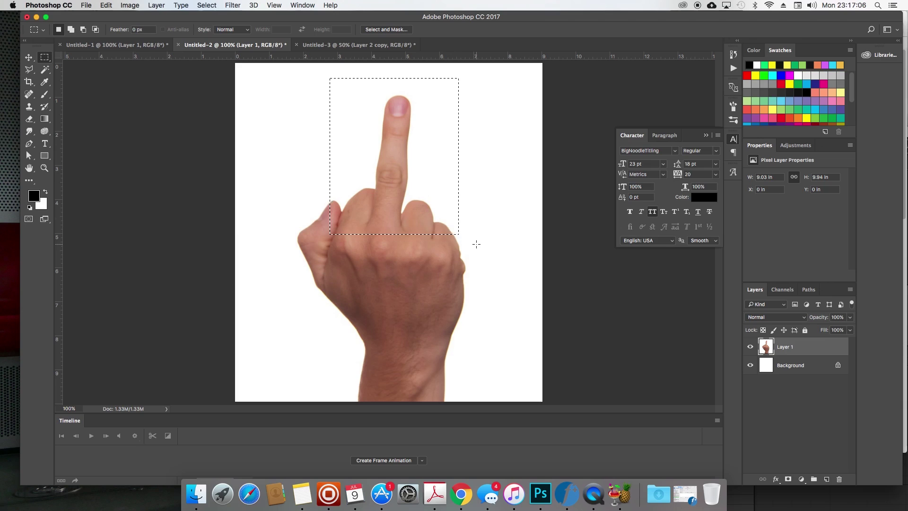
key("super+j")
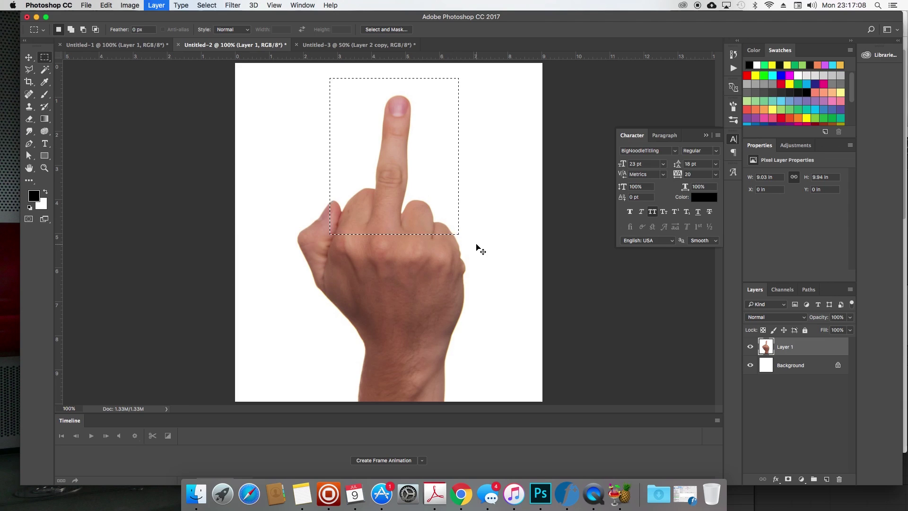
key("v")
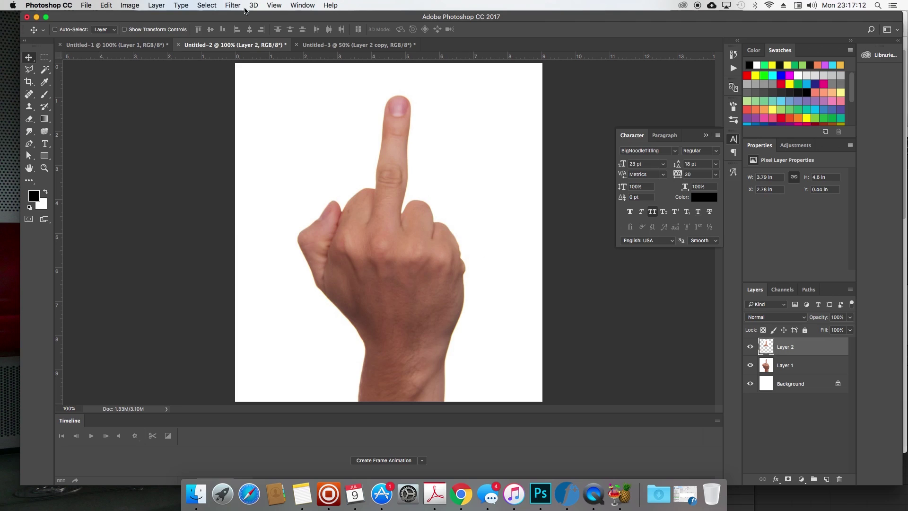
Apply Filter > Pixelate > Mosaic with cell size 31 to the finger on Layer 2
left_click(239, 7)
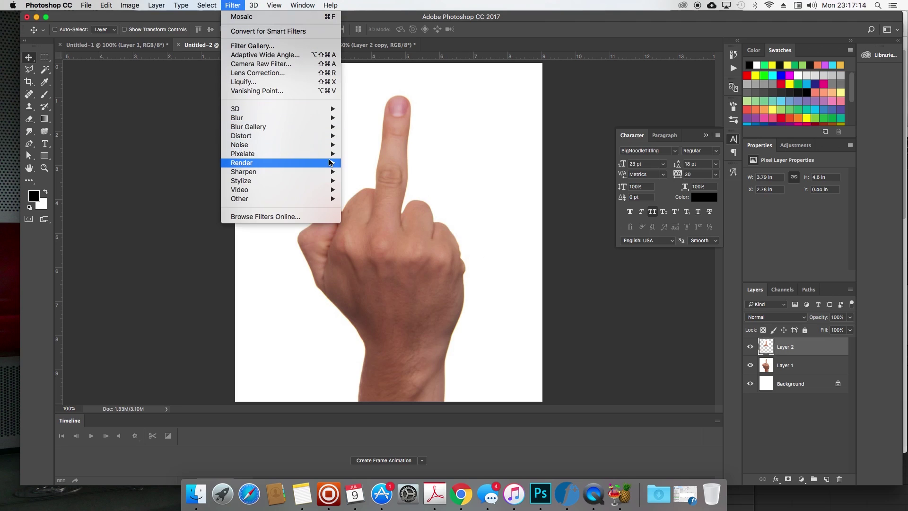
mouse_move(326, 154)
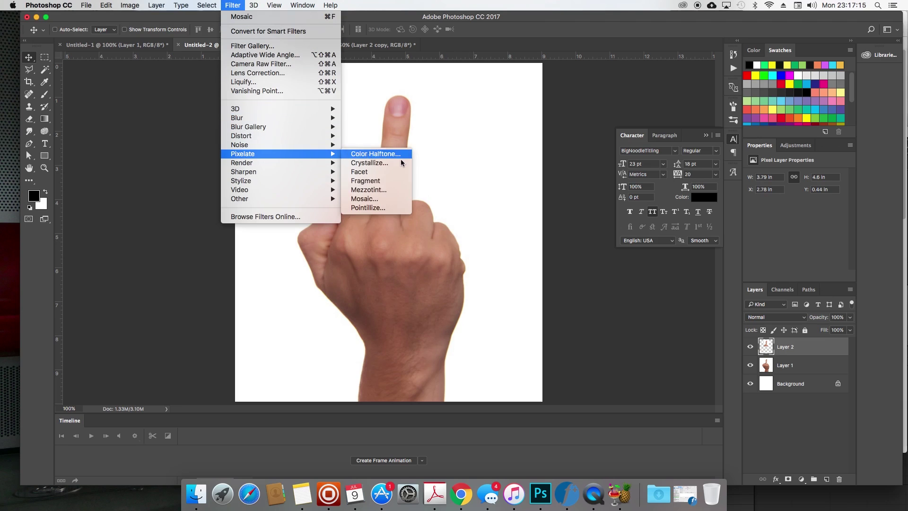
left_click(401, 198)
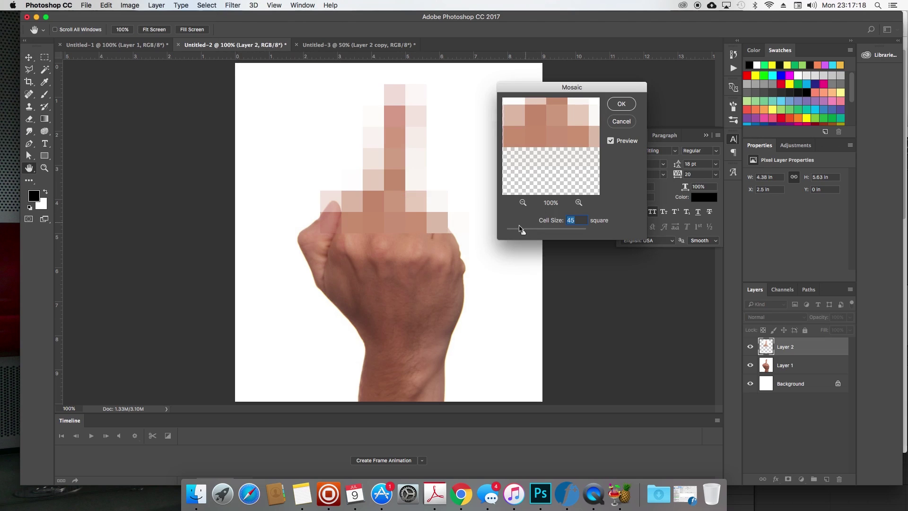
left_click_drag(523, 232, 519, 232)
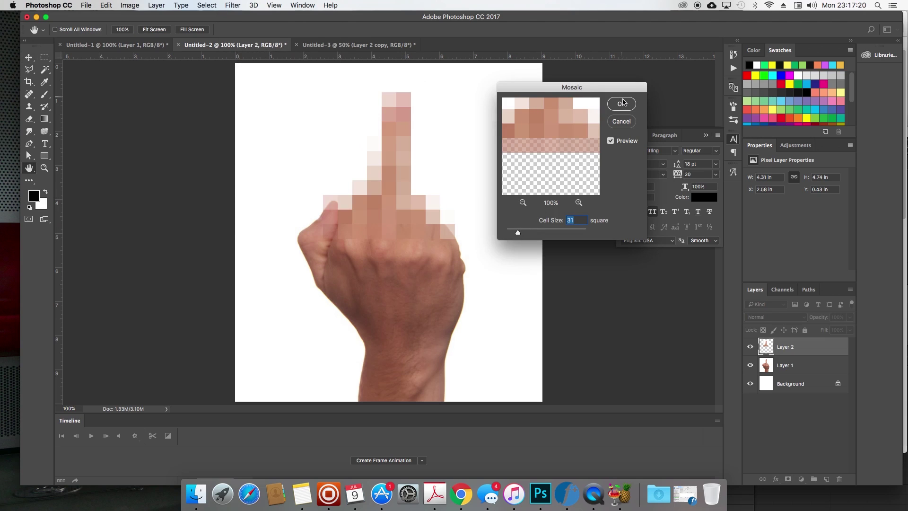
left_click(622, 104)
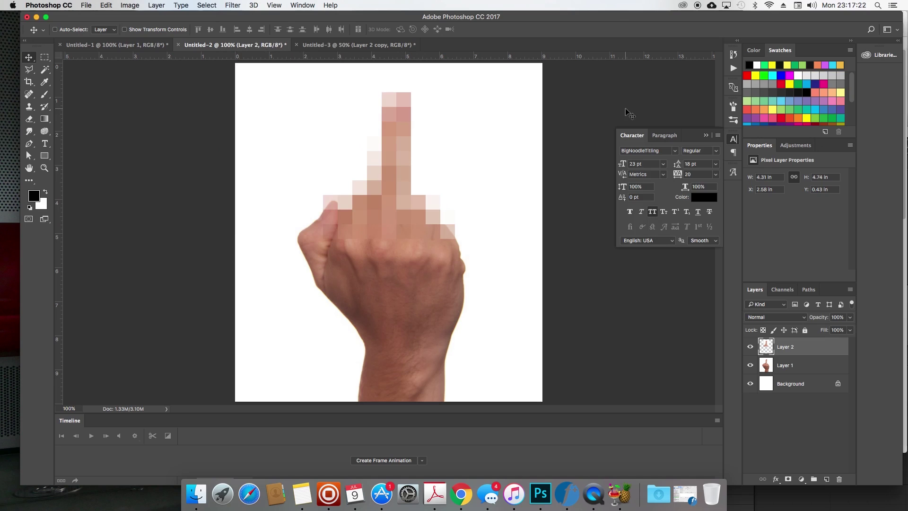